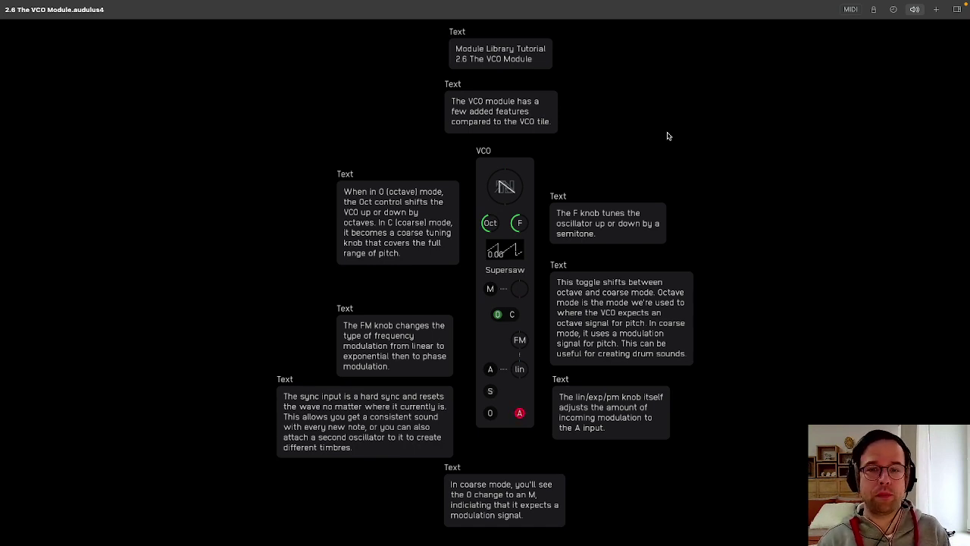
Read the notes on the module's added features and its octave and coarse modes
click(478, 125)
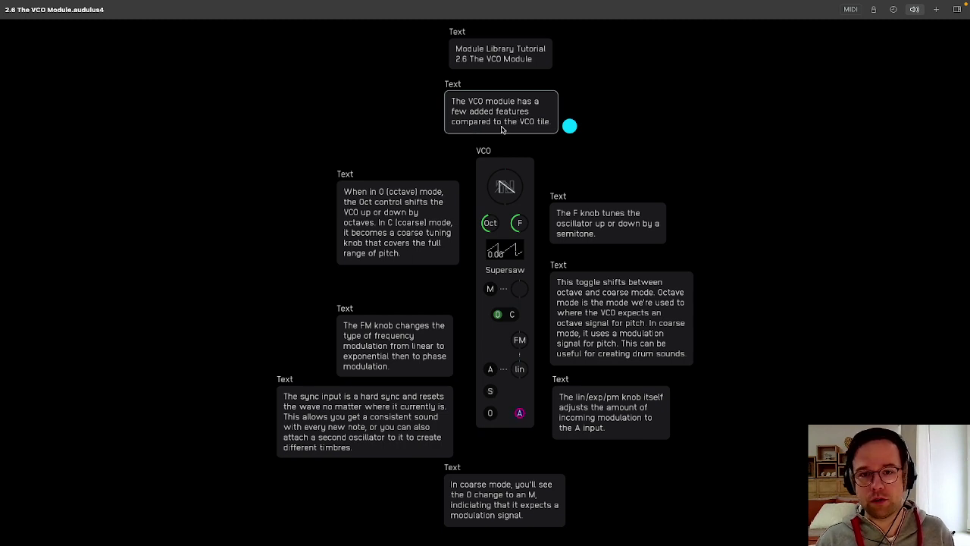
click(426, 196)
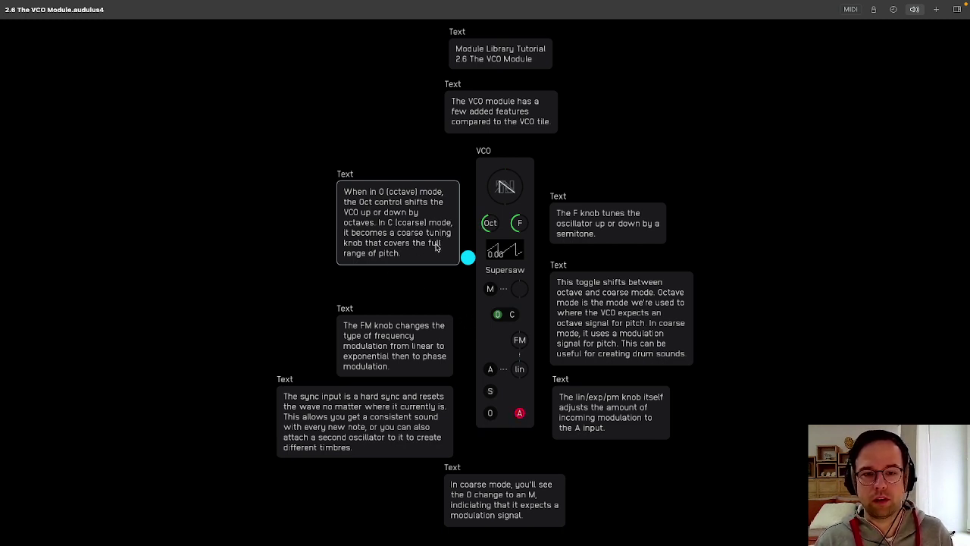
click(466, 332)
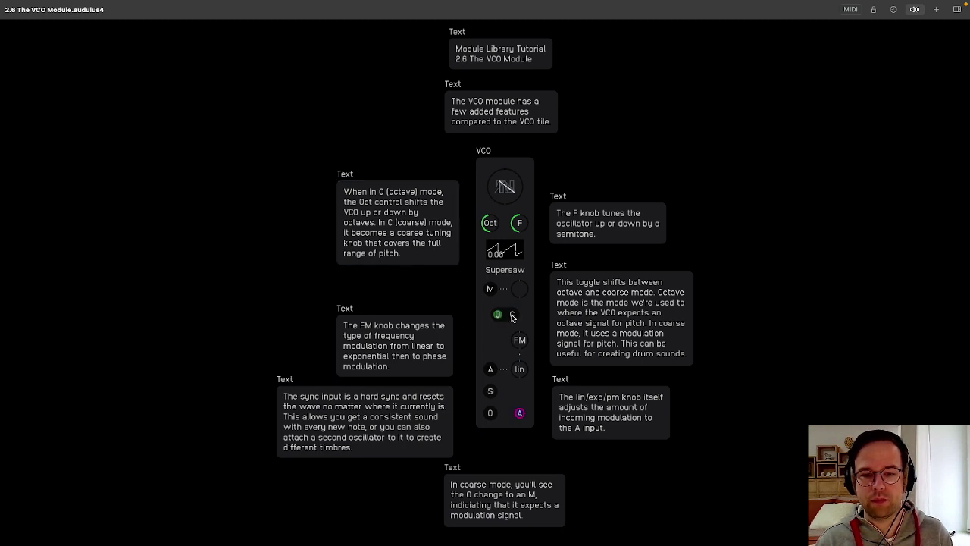
Try coarse tuning with the pitch raised to about 1343.11, then return to octave mode
click(512, 317)
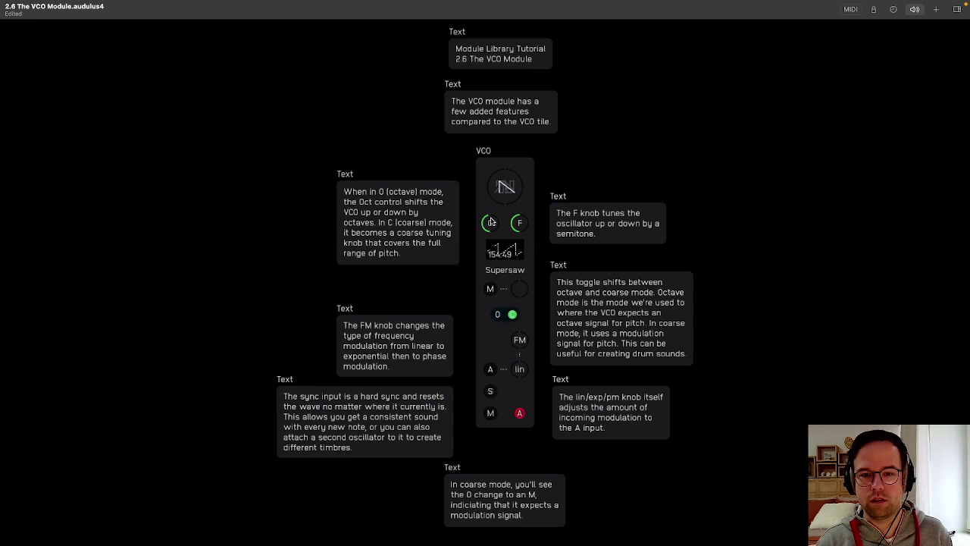
mouse_move(490, 222)
mouse_down()
mouse_move(505, 186)
mouse_move(474, 226)
mouse_move(489, 213)
mouse_move(490, 227)
mouse_up()
click(512, 315)
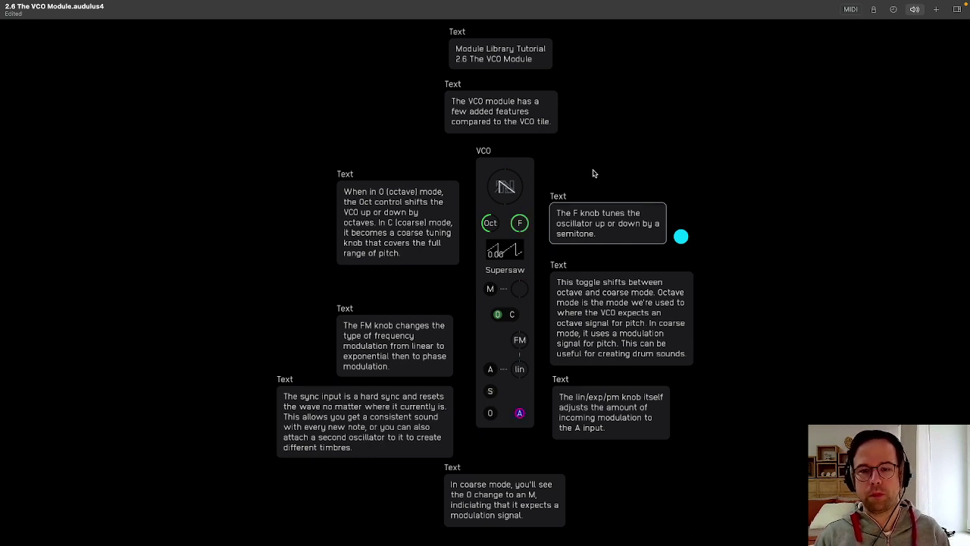
Read the mode-toggle note and switch the VCO between coarse and octave modes
click(635, 188)
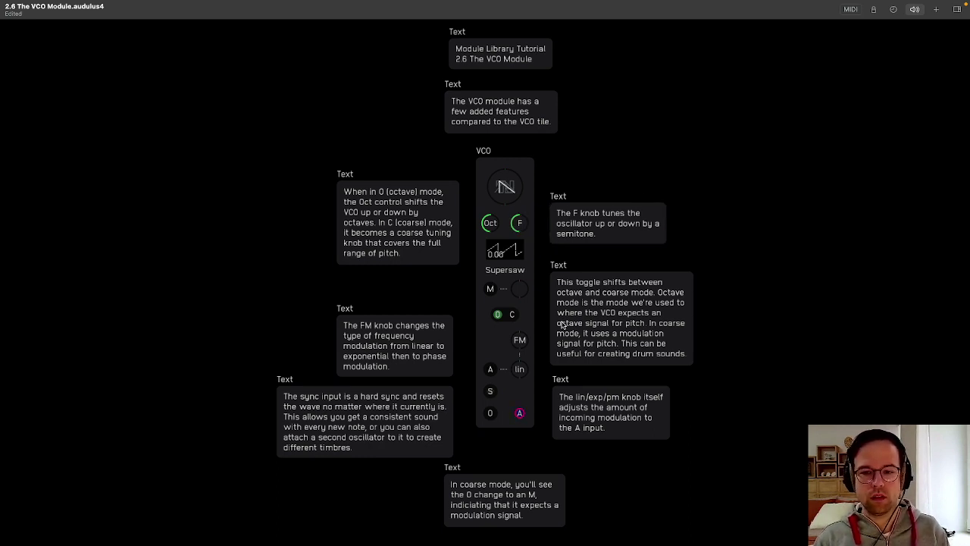
click(579, 317)
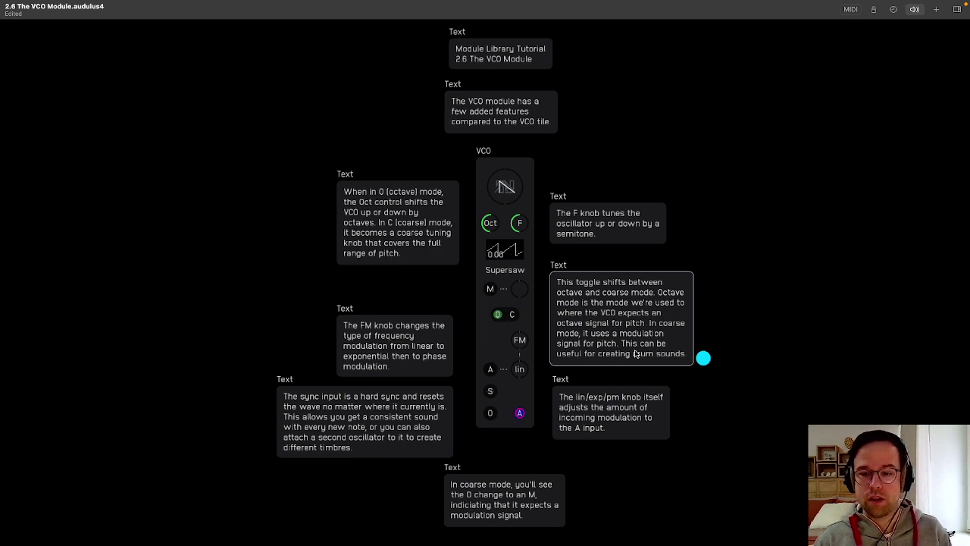
click(506, 317)
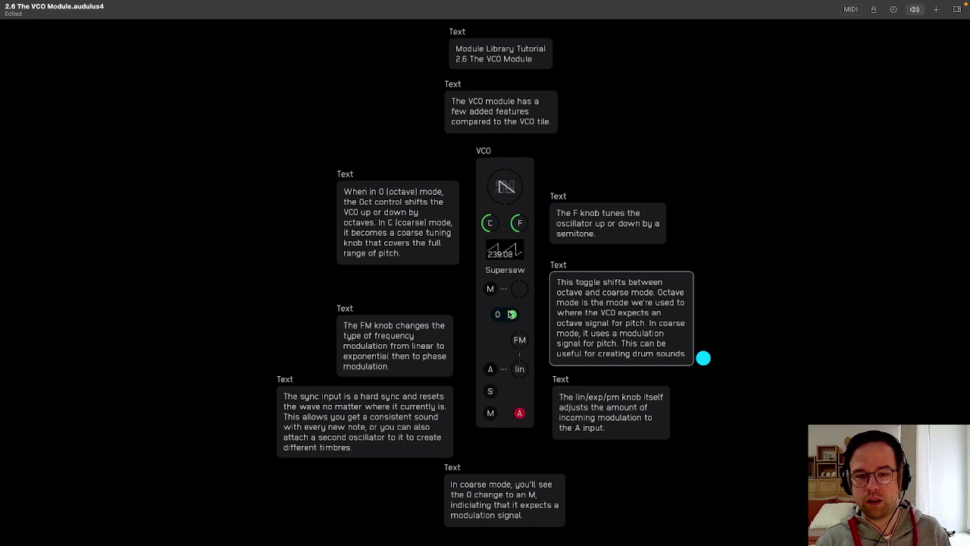
click(500, 320)
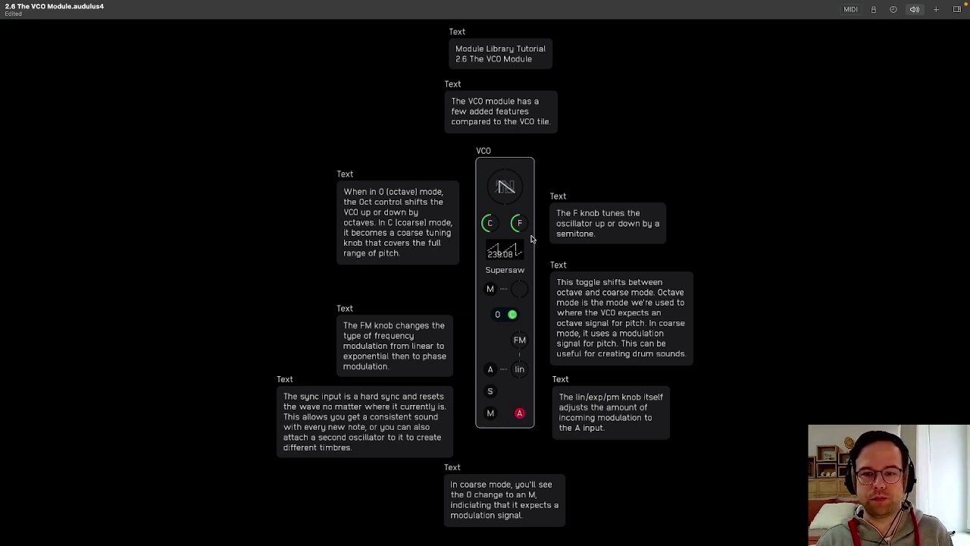
click(506, 315)
Read the FM-type and sync-input notes, sweeping the FM type from exp to pm
click(405, 351)
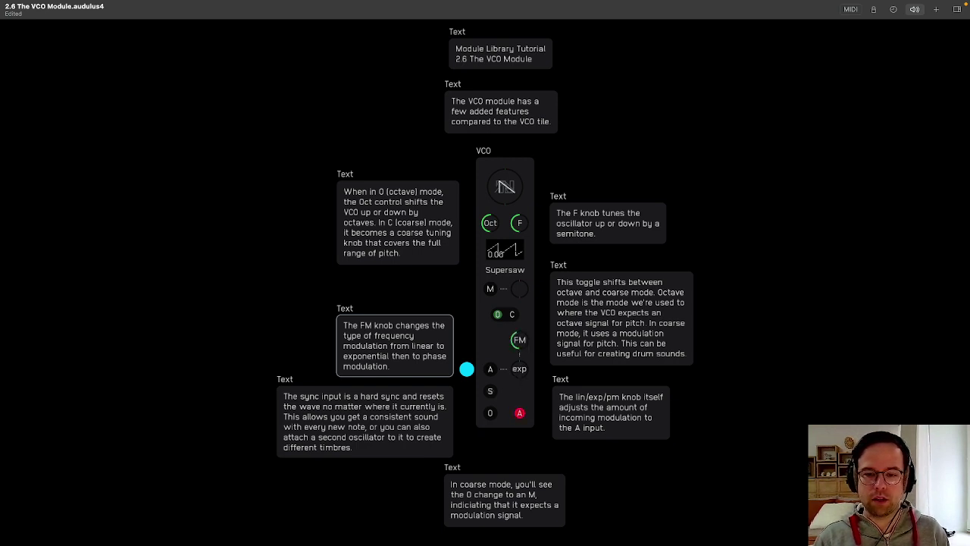
drag(519, 340, 519, 355)
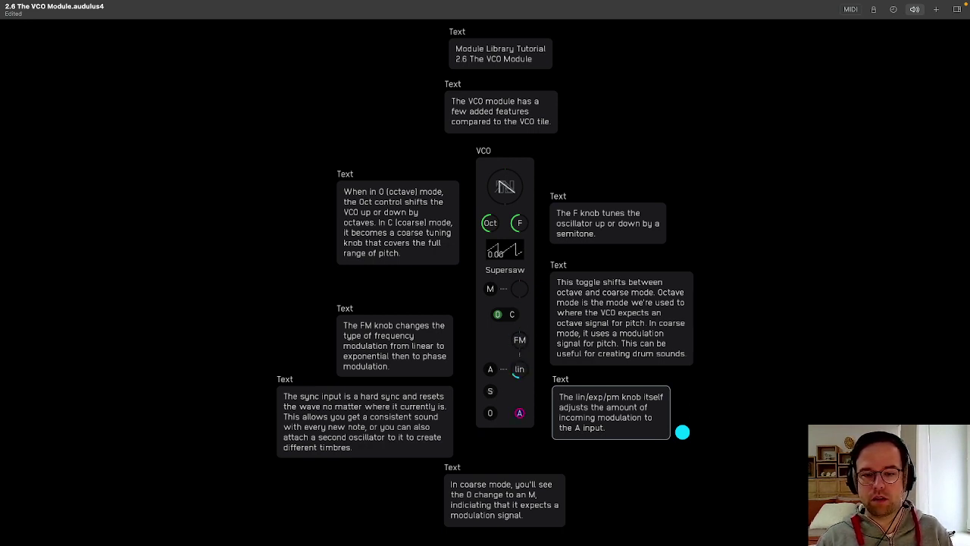
click(356, 417)
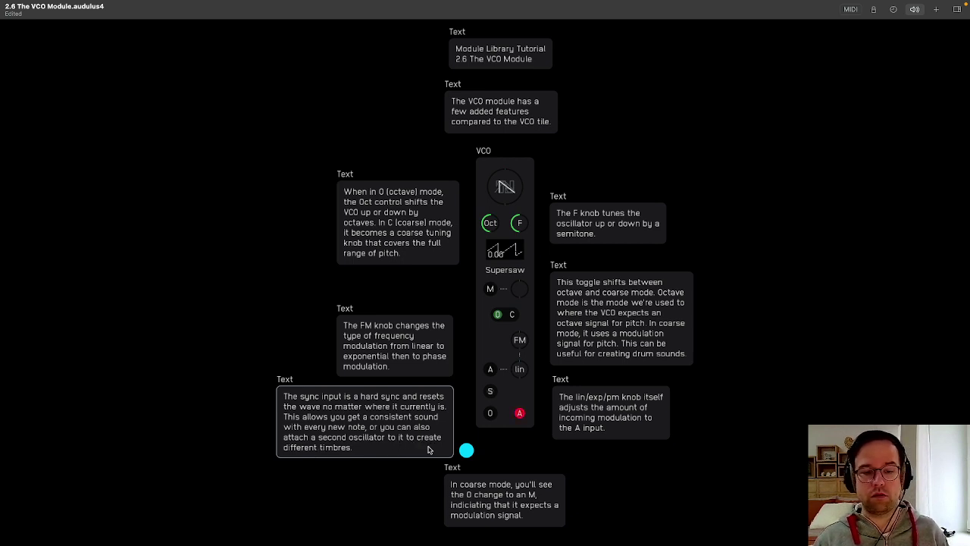
click(365, 277)
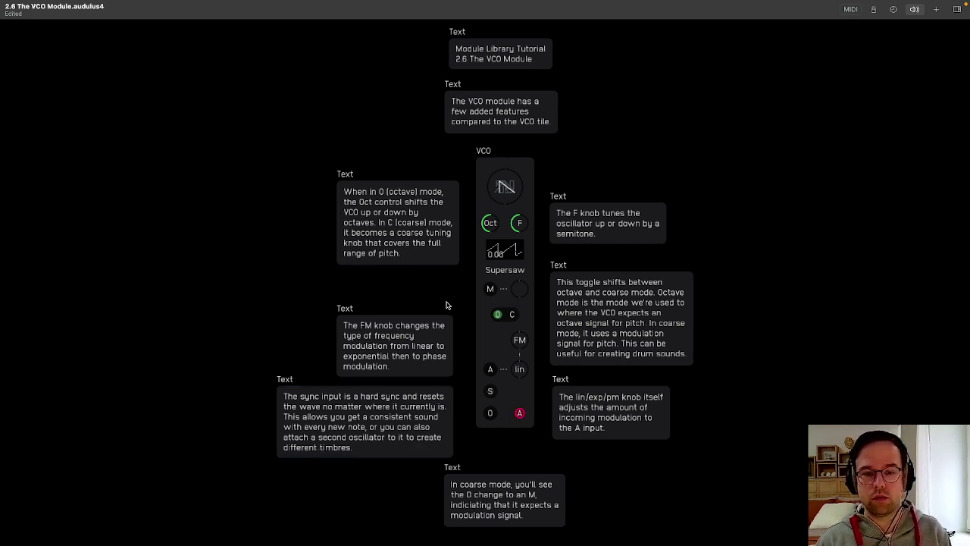
Bring up and dismiss the canvas context menu, then select the VCO module
right_click(250, 210)
click(286, 172)
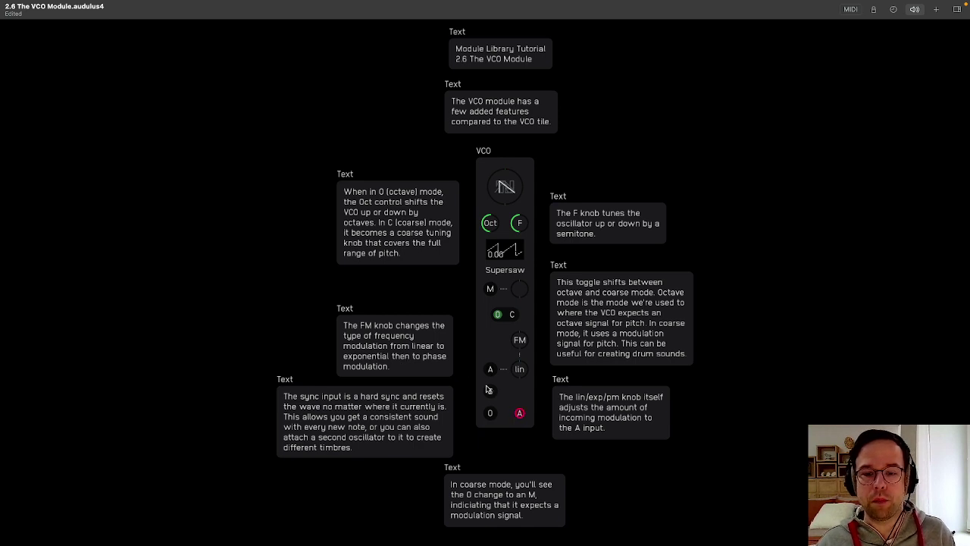
click(508, 166)
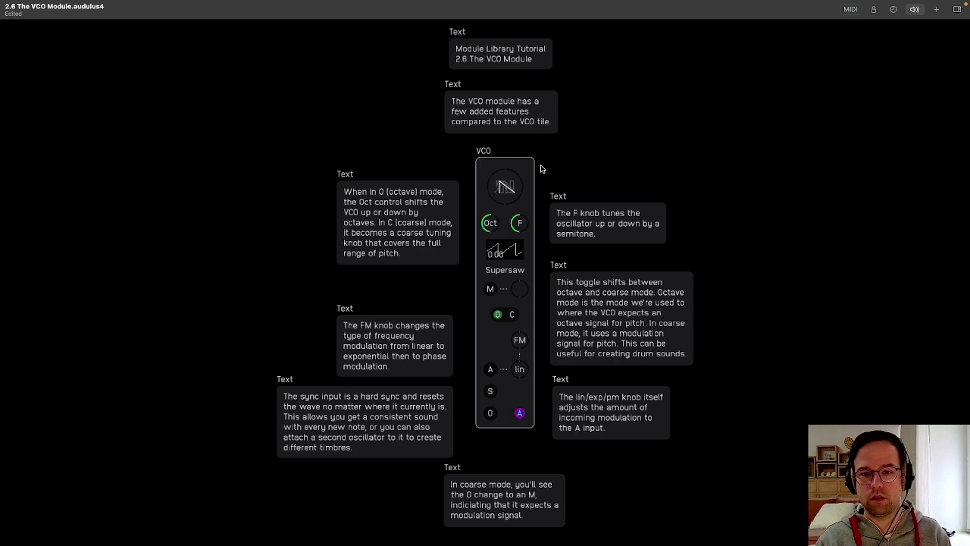
scroll(543, 170, up, 1)
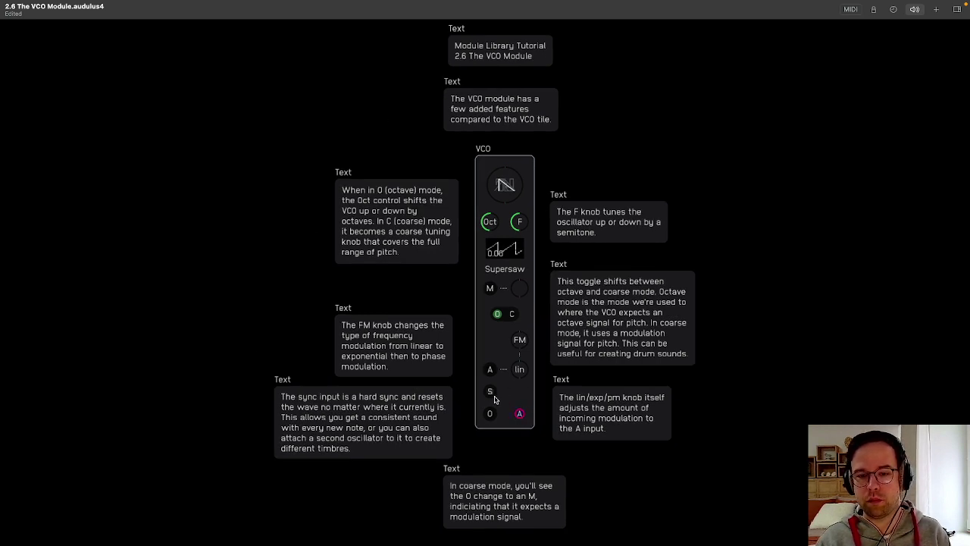
Review the lin/exp and coarse-mode notes, toggling the VCO to coarse and back to octave
click(655, 409)
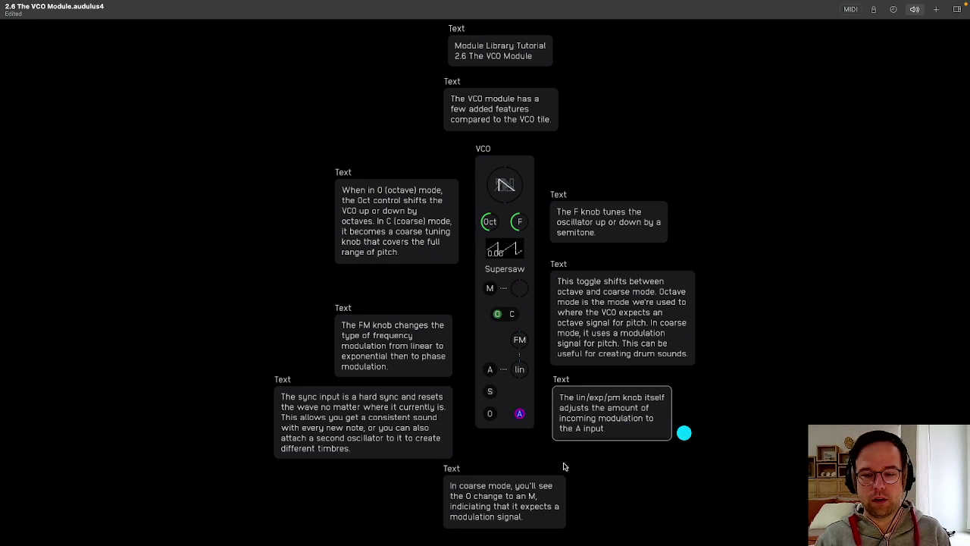
click(497, 509)
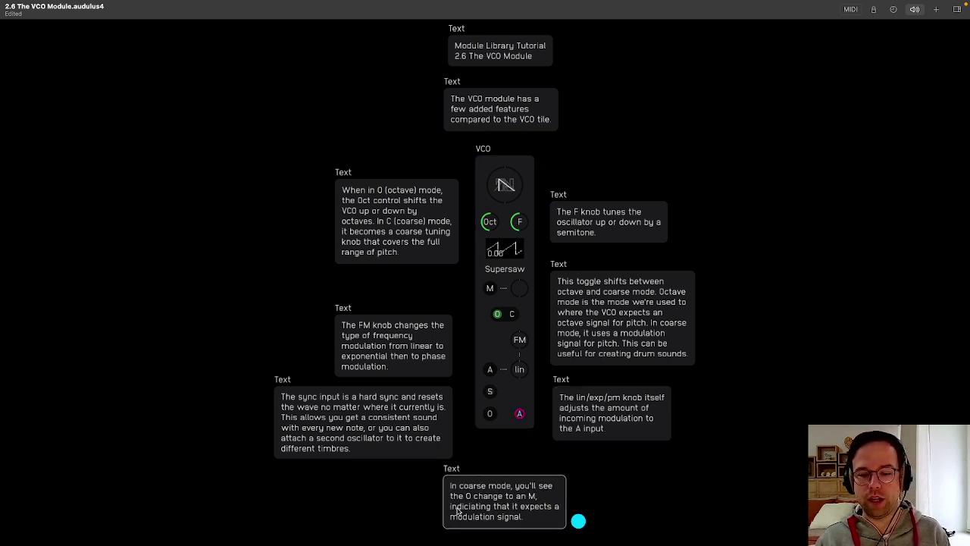
click(512, 315)
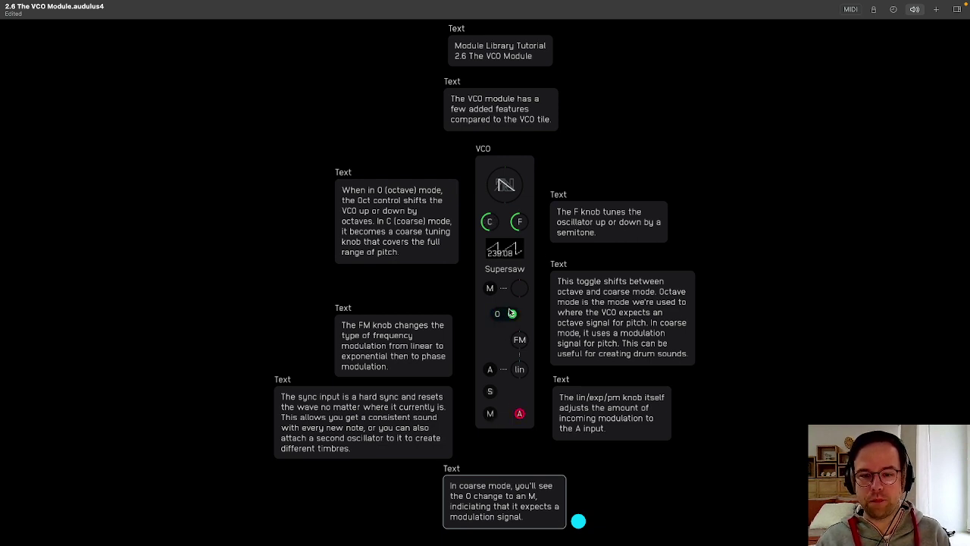
click(513, 314)
click(520, 160)
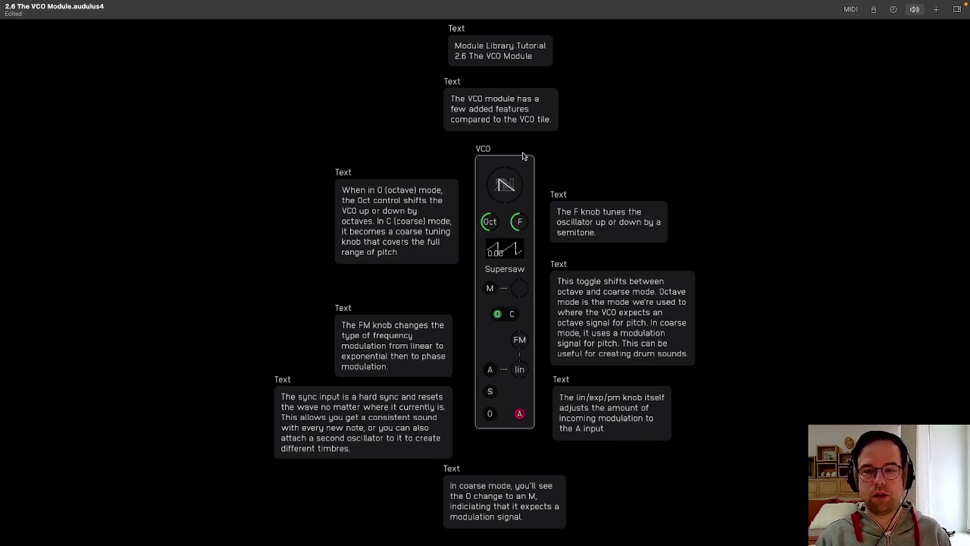
Duplicate the VCO to the left, patch its output into the original's A input, and set FM to exp
drag(523, 155, 310, 95)
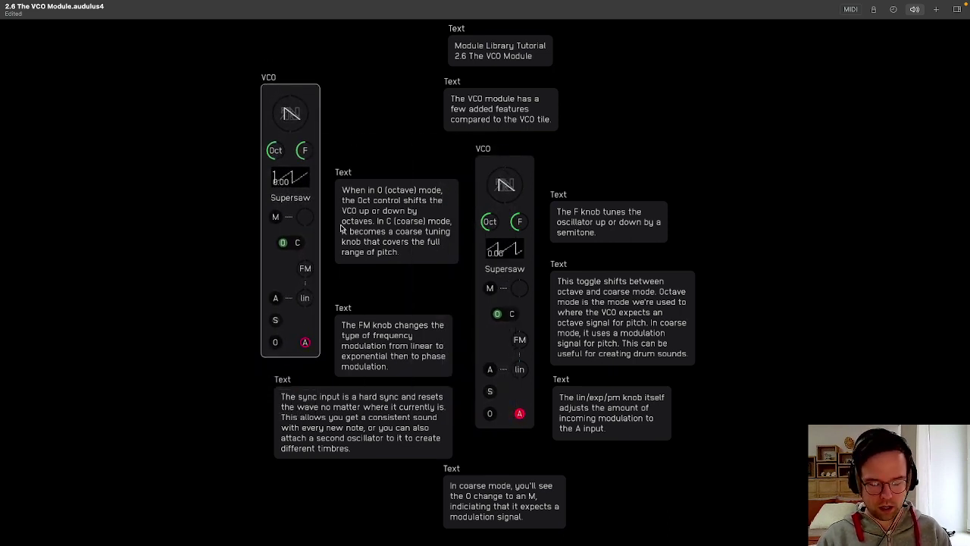
drag(305, 342, 491, 368)
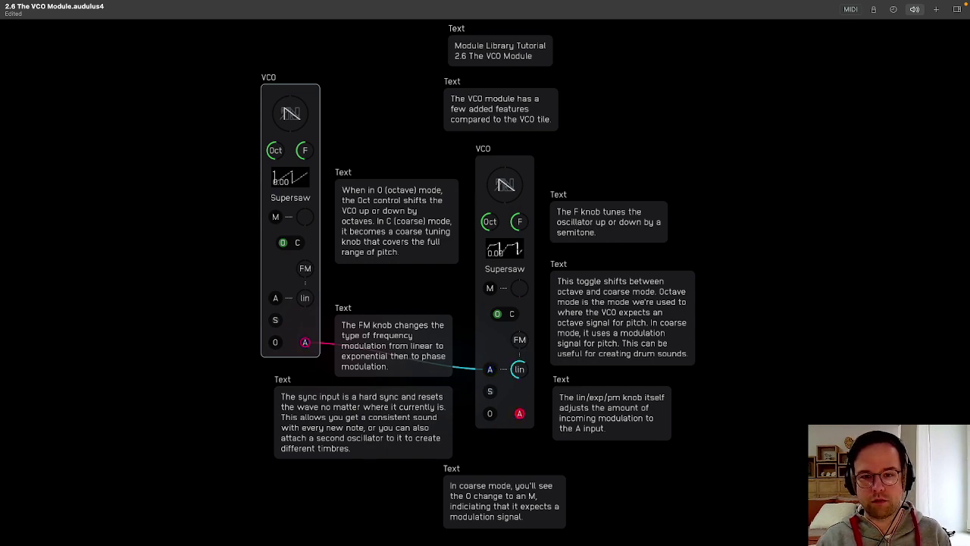
scroll(319, 246, up, 5)
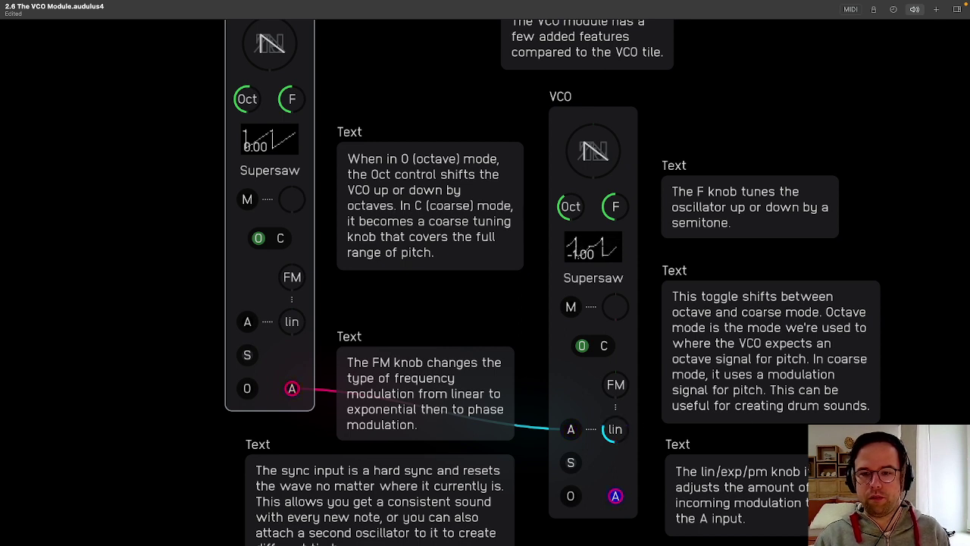
mouse_move(625, 388)
mouse_down()
mouse_move(625, 365)
mouse_move(625, 375)
mouse_up()
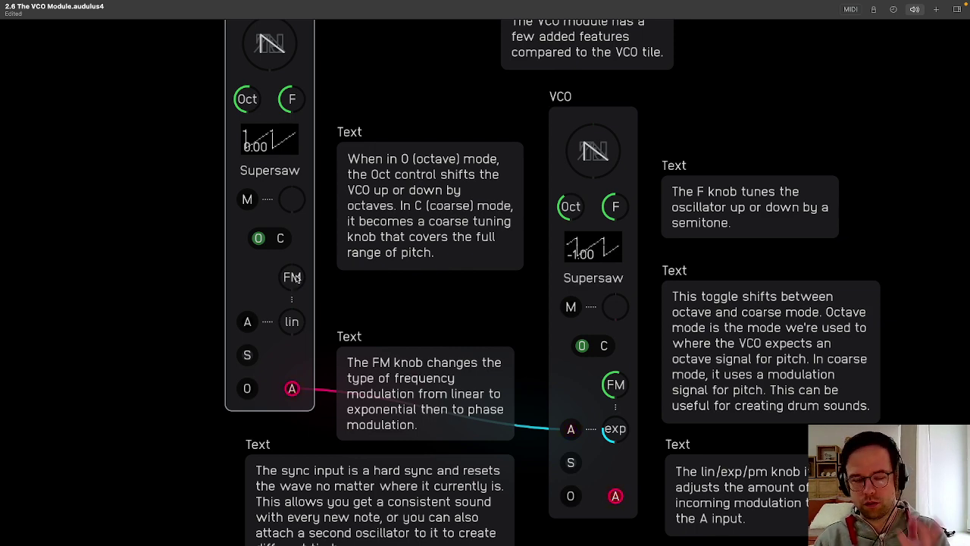
scroll(183, 286, down, 3)
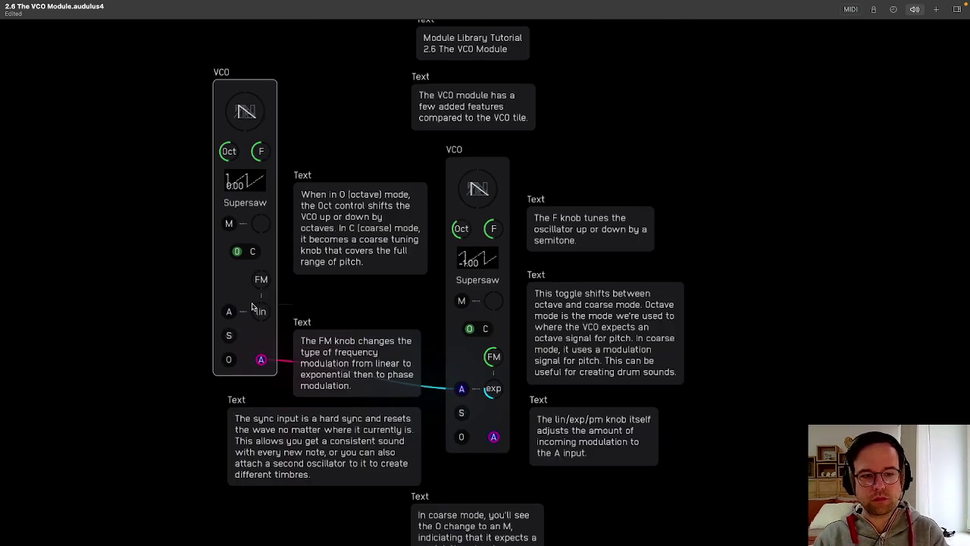
Move the copy's cable to the sync input, drop its octave to -2.00, then delete the copy
drag(461, 388, 461, 412)
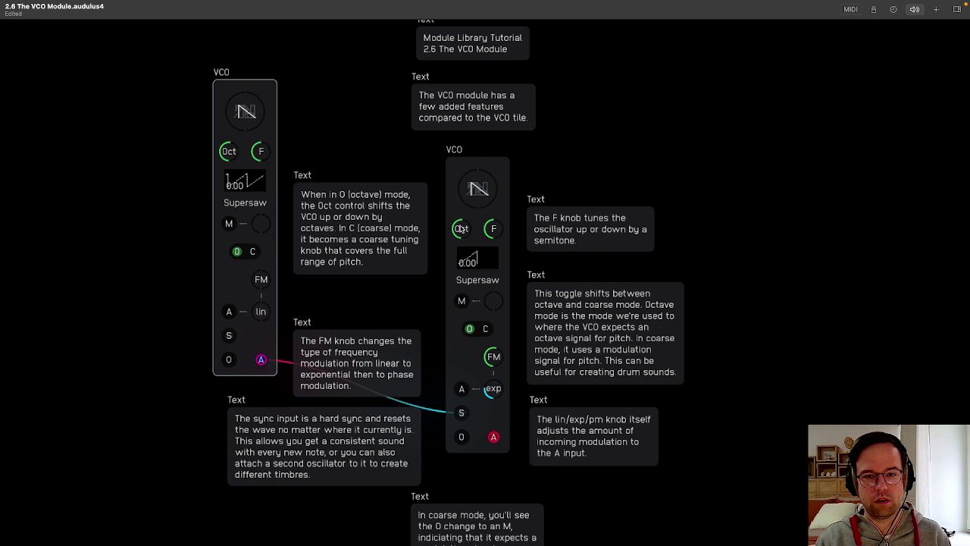
drag(228, 151, 228, 171)
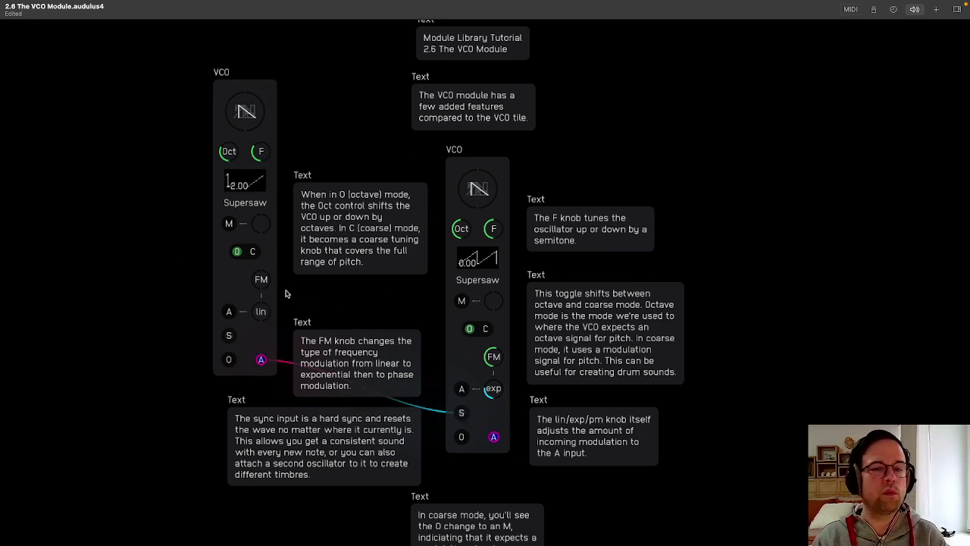
key(BackSpace)
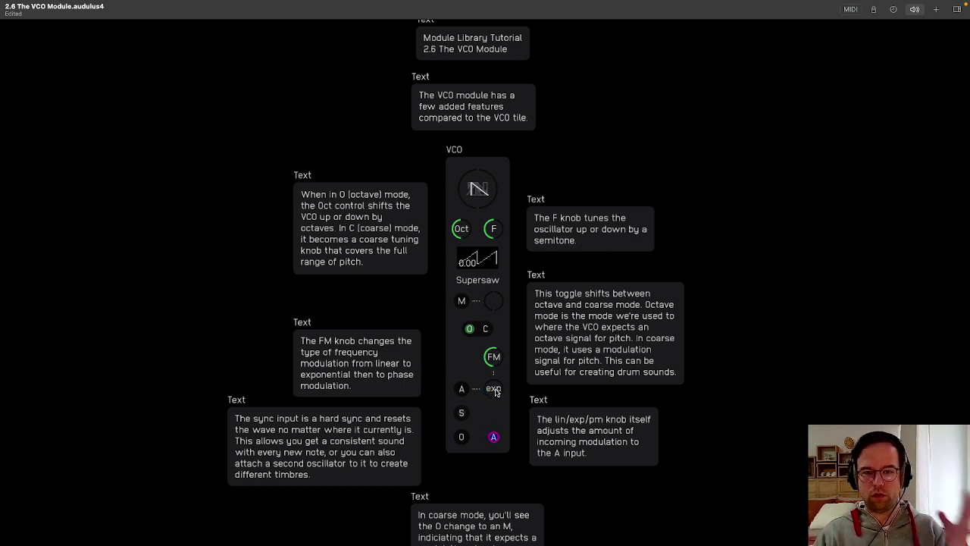
click(505, 173)
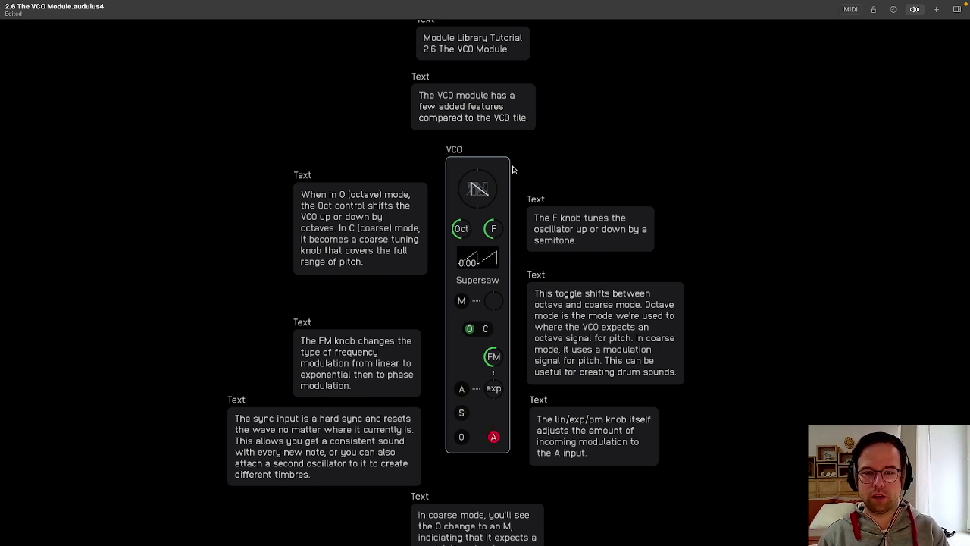
drag(500, 171, 415, 172)
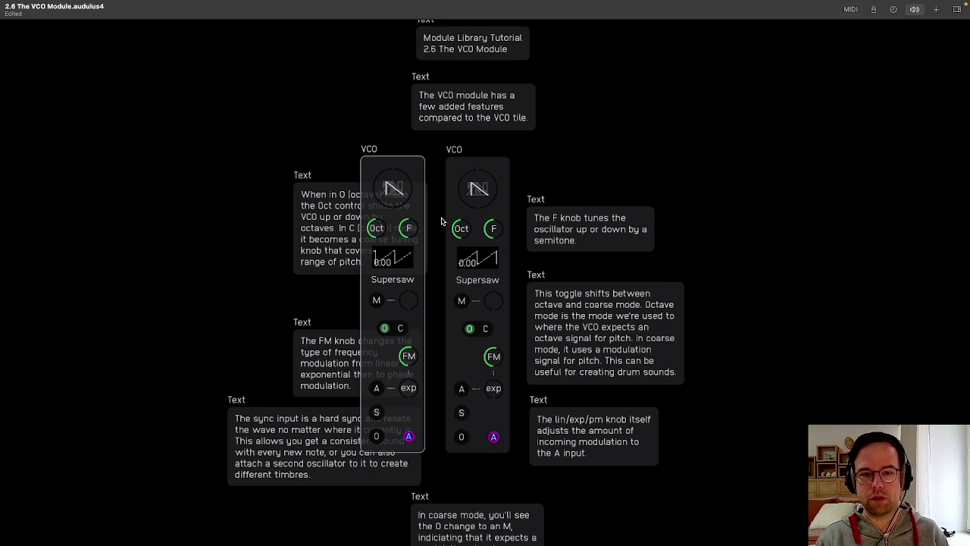
key(super+z)
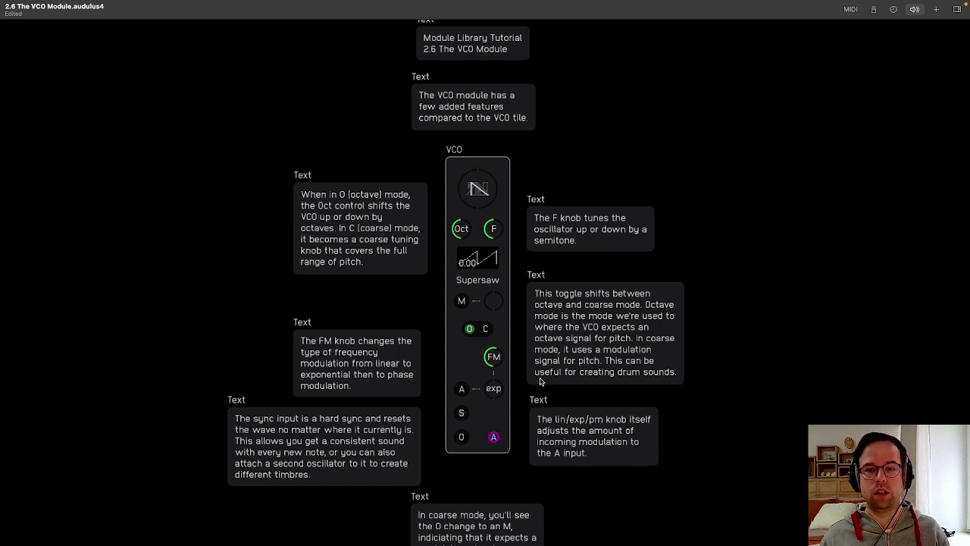
click(620, 170)
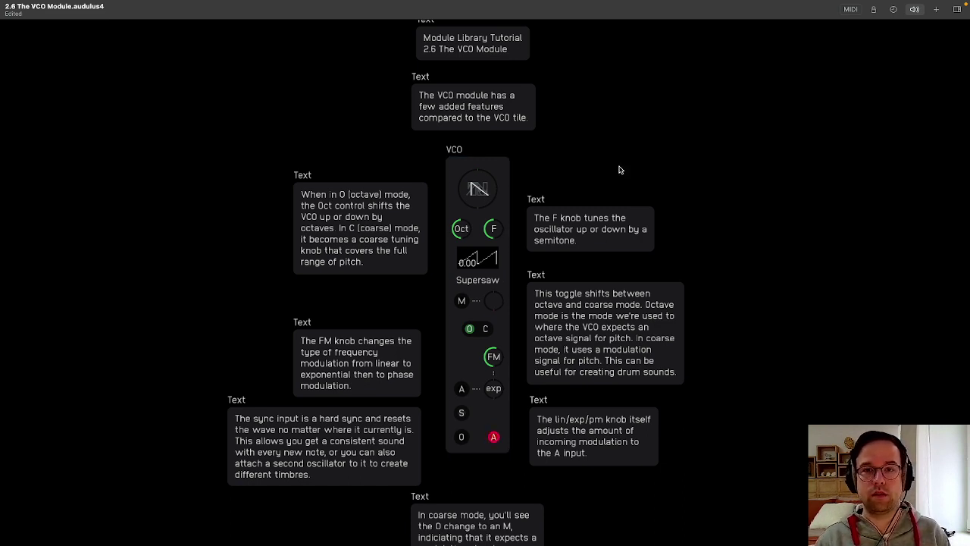